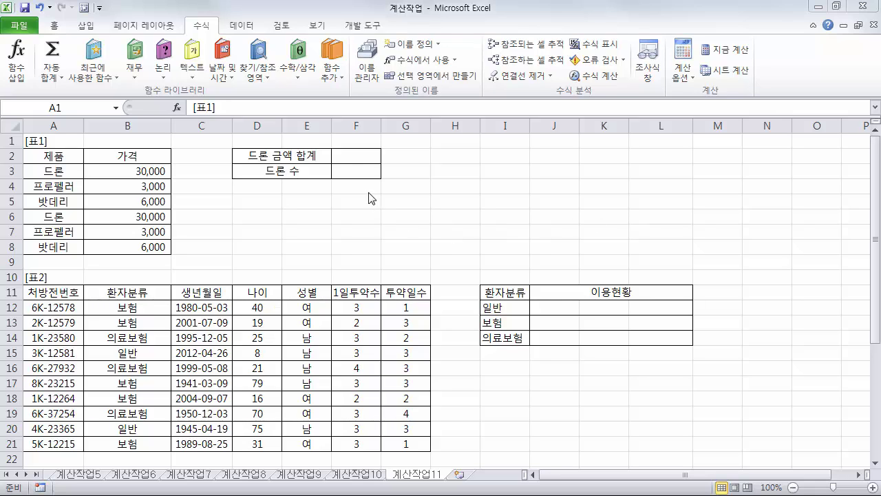
Start a SUM formula in F2 with the condition (A3:A8="드론") on the product column.
click(360, 157)
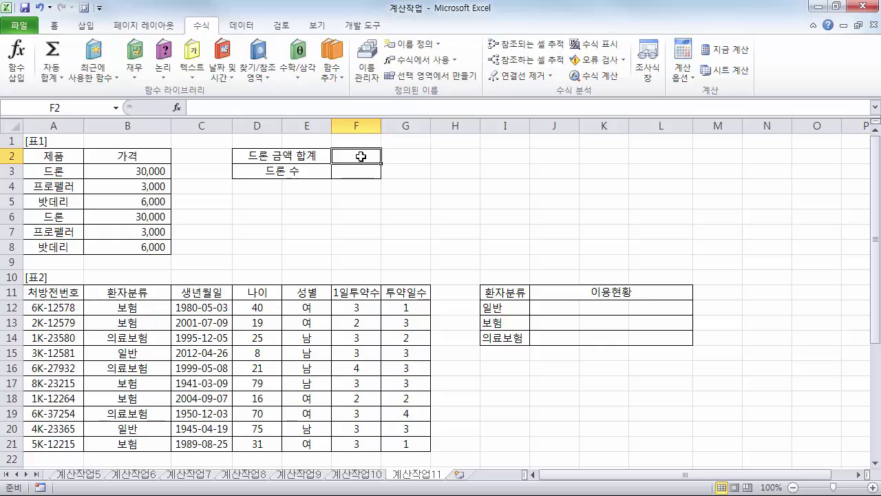
text(=SUM)
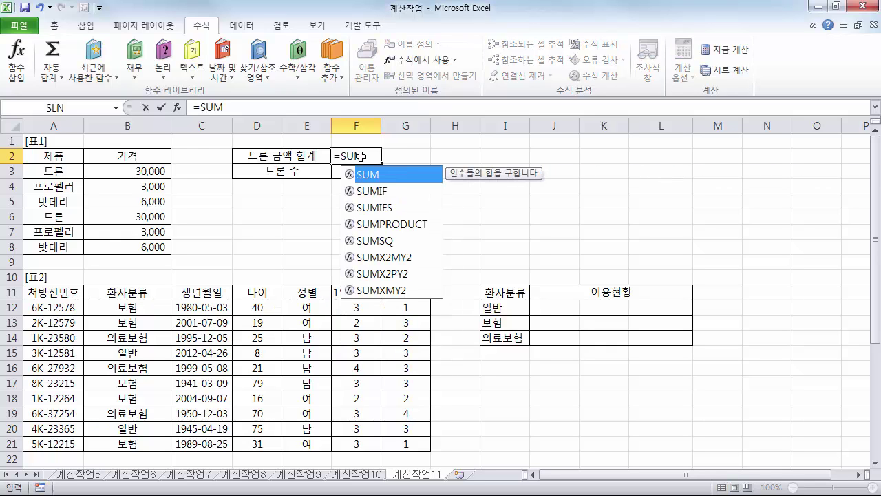
text(()
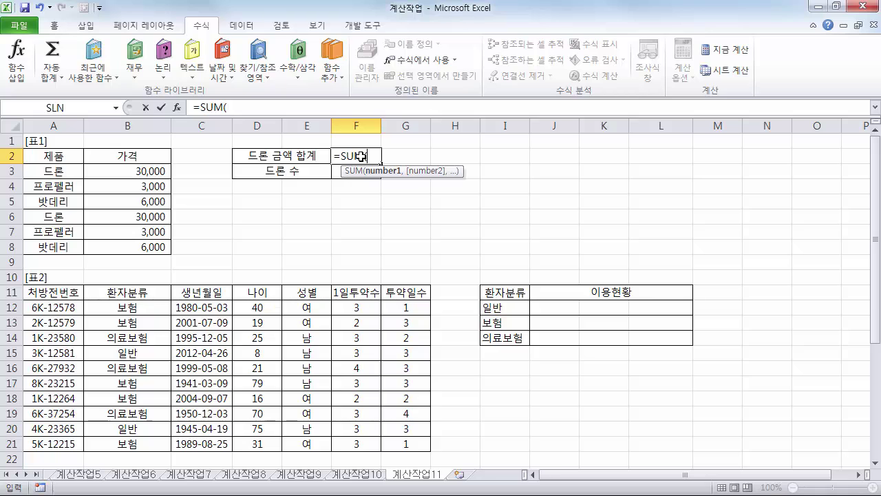
text(()
drag(64, 171, 69, 247)
text(=)
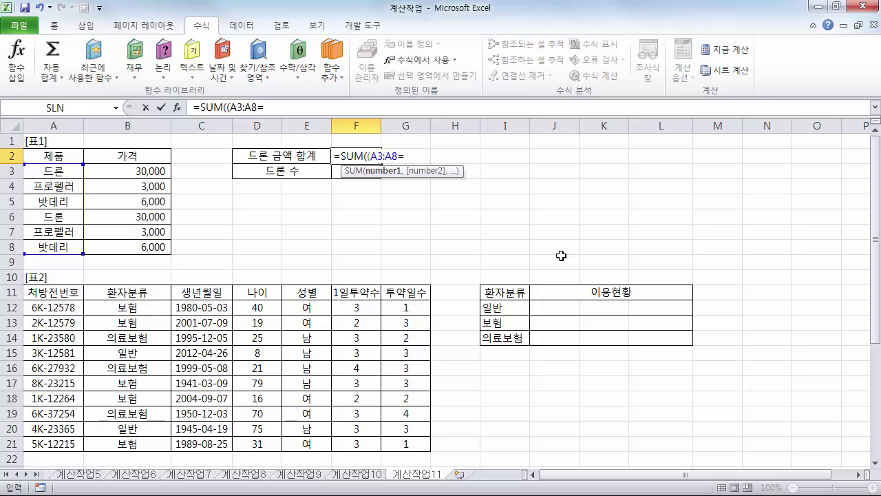
text("드론"))
Multiply the condition in F2 by the prices B3:B8, close the SUM and enter it as an array formula.
text(*ㅠ3)
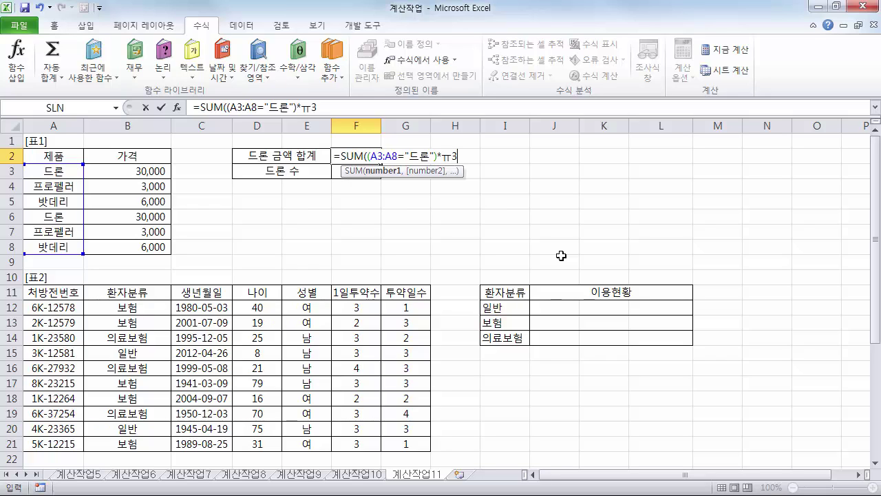
text(:)
text(ㅠ8)
key(BackSpace)
key(BackSpace)
key(BackSpace)
key(BackSpace)
key(BackSpace)
text(B3:B)
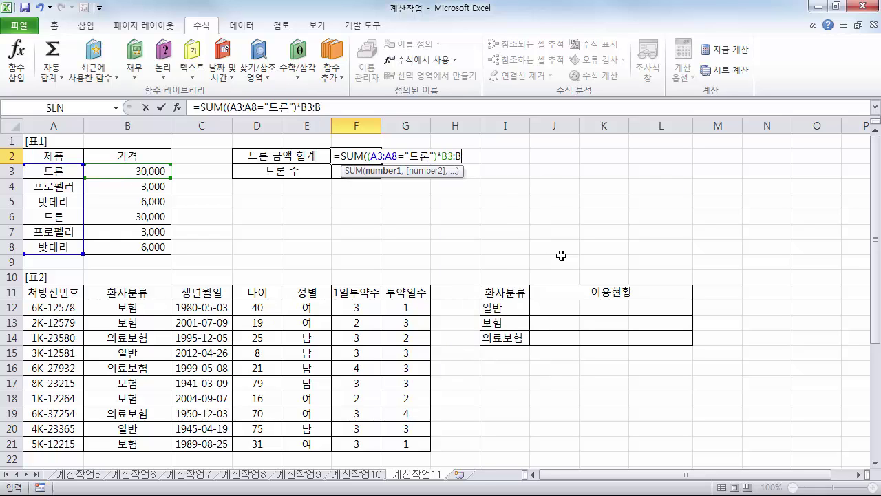
text(8)
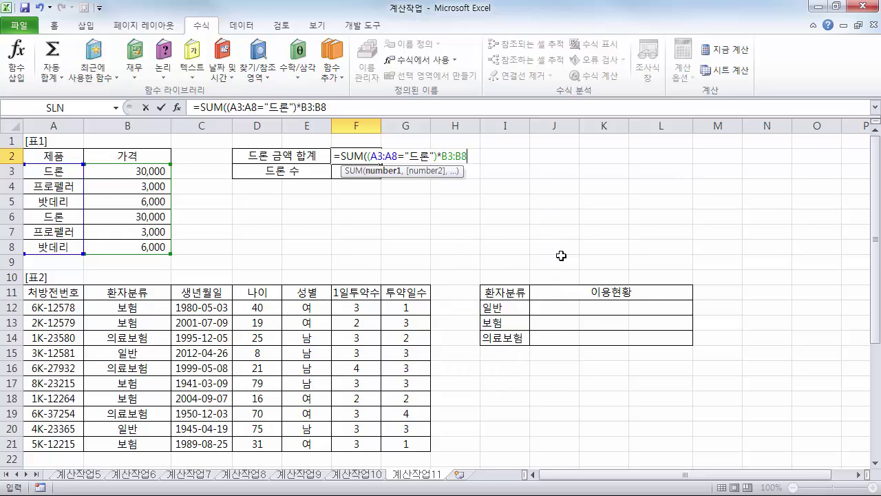
text())
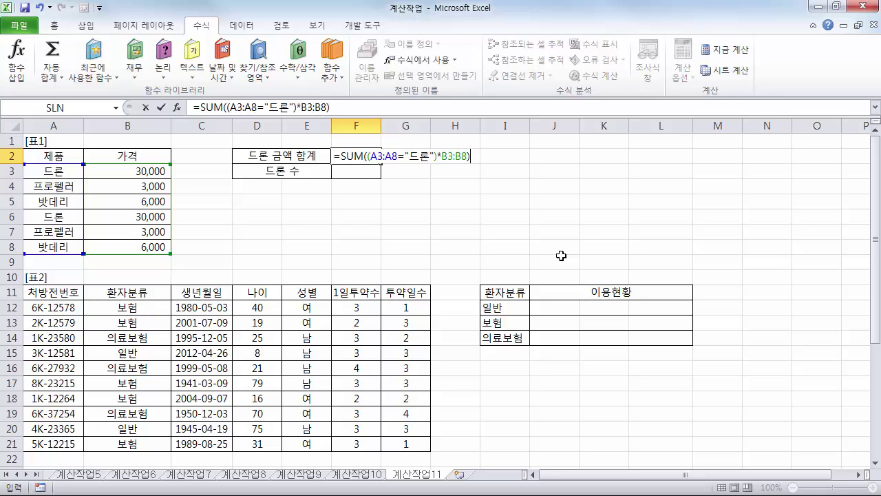
key(ctrl+shift+Return)
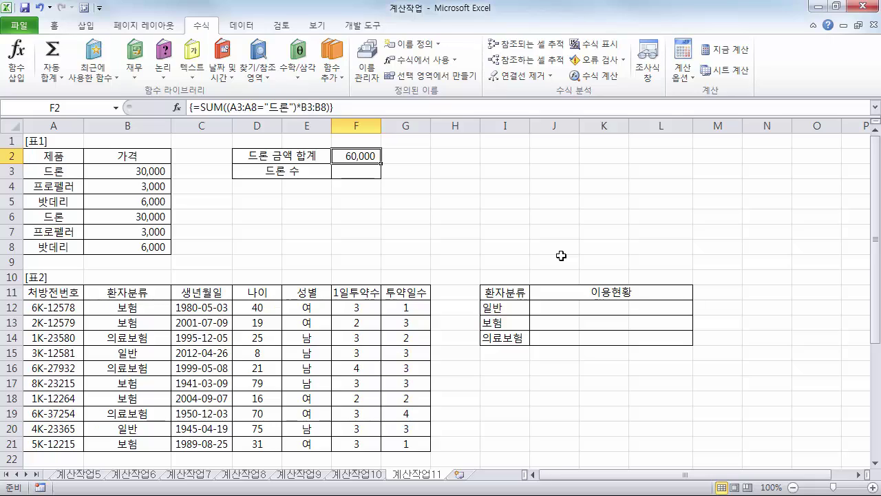
Enter the array formula =SUM((A3:A8="드론")*1) in F3 to count the drones.
click(365, 174)
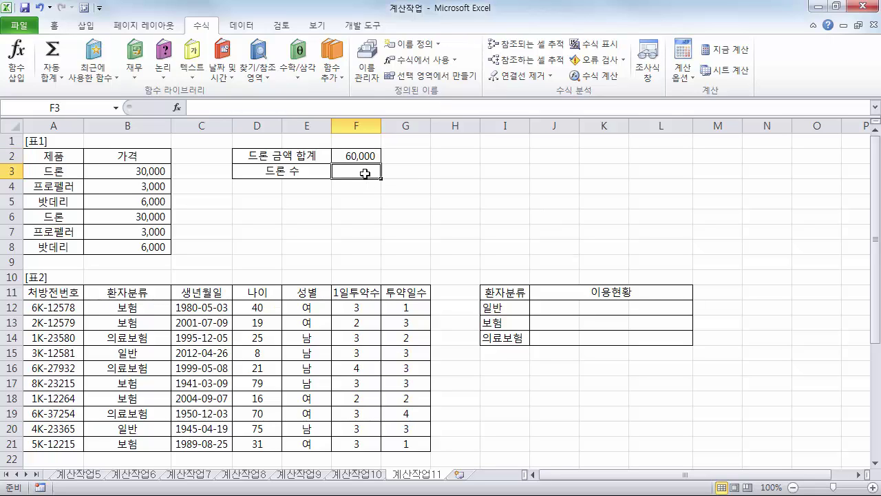
text(=)
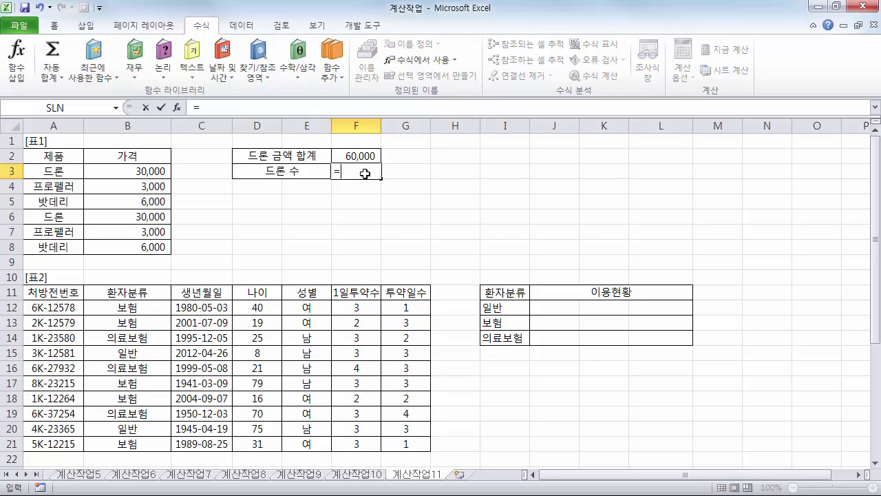
text(SUM()
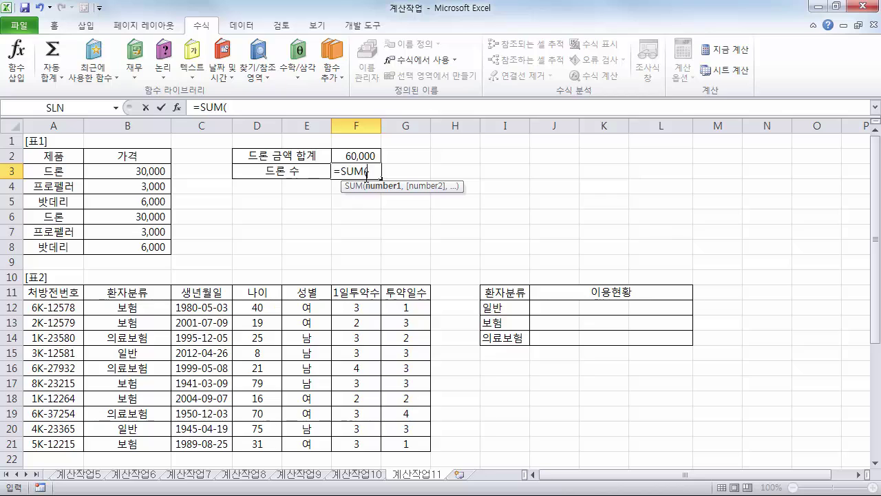
text(()
drag(62, 173, 72, 248)
text(=")
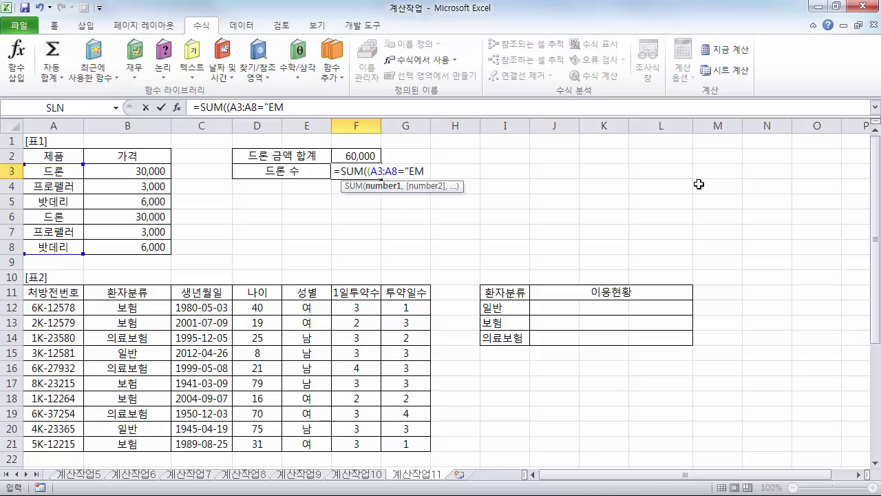
text(드론")*1))
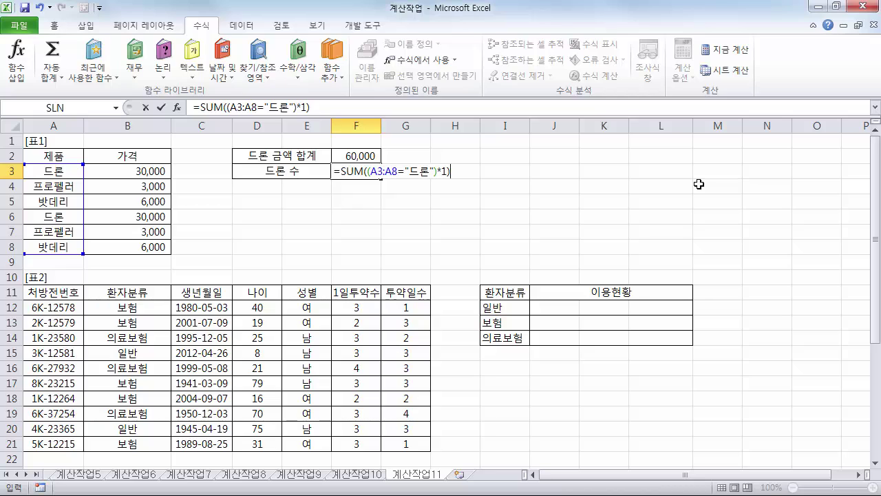
key(ctrl+shift+Return)
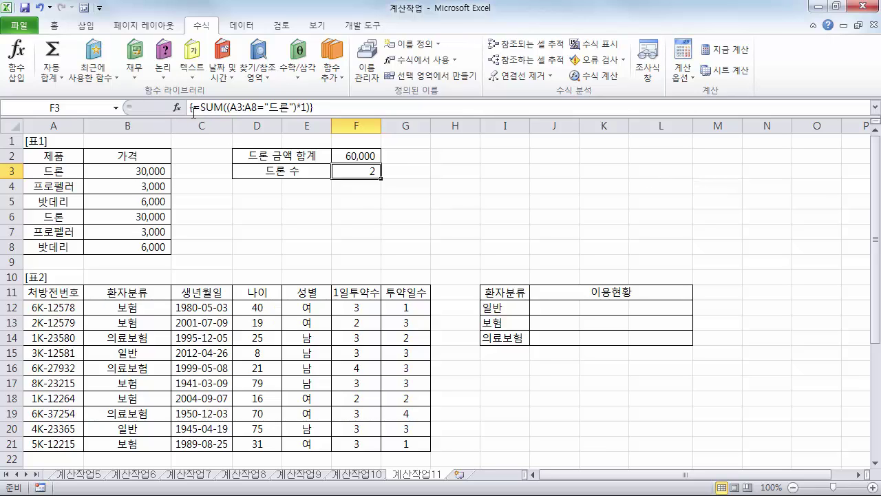
click(272, 107)
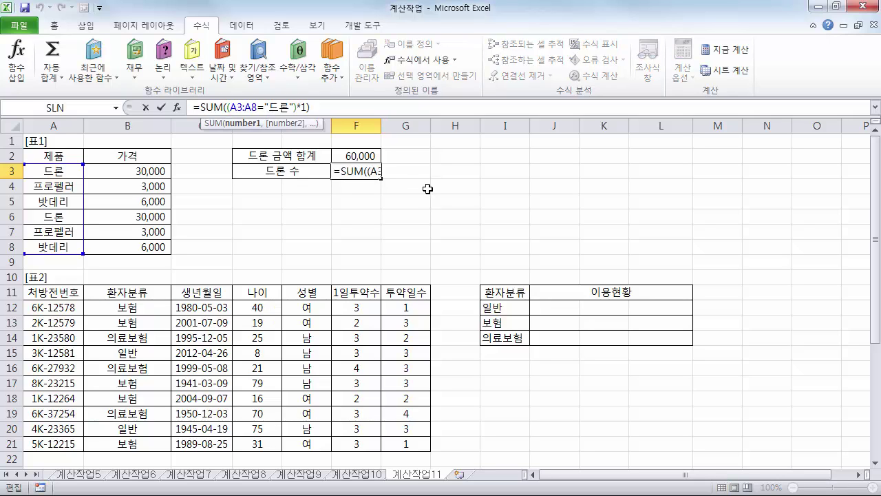
key(ctrl+shift+Return)
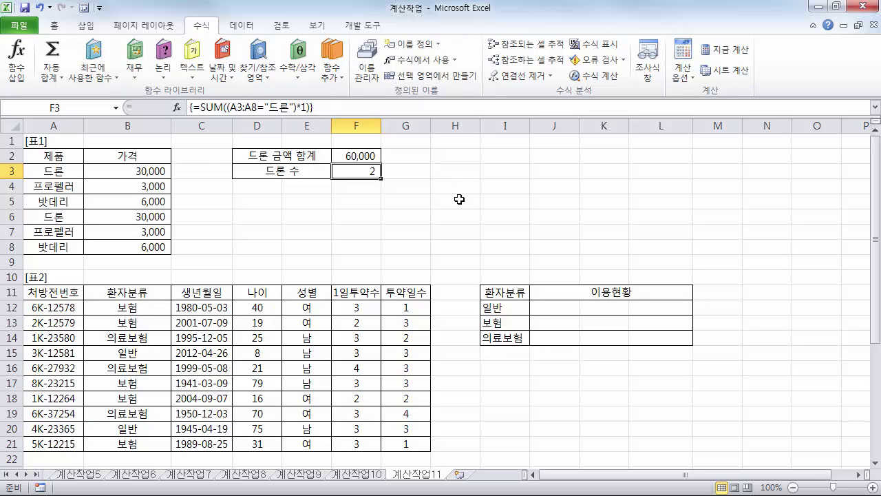
Select the 이용현황 cell for 일반, J12, beside [표2].
scroll(459, 199, down, 3)
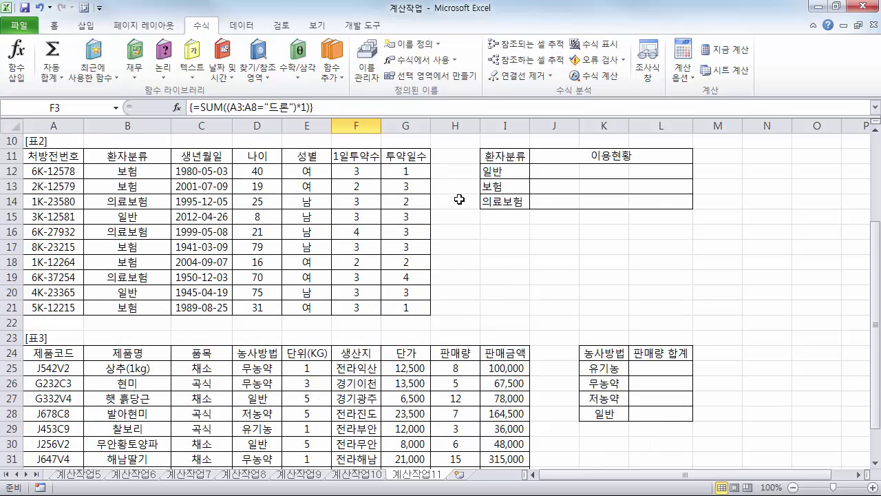
click(558, 171)
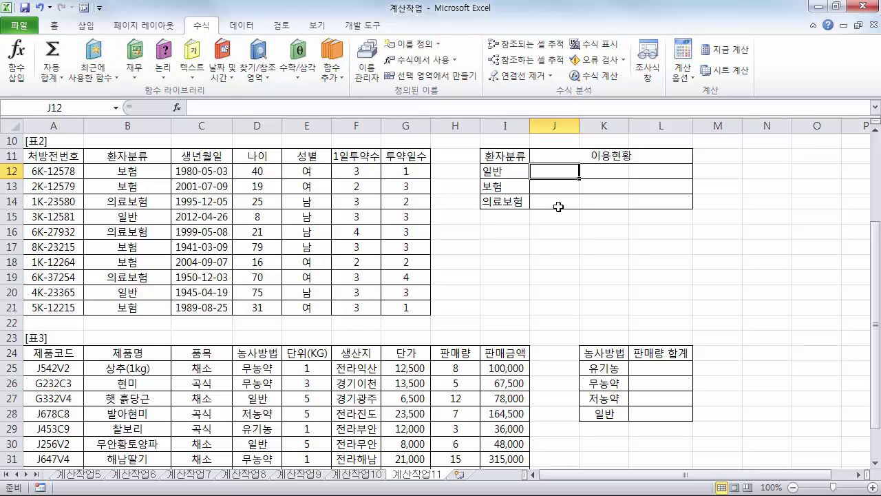
text(=)
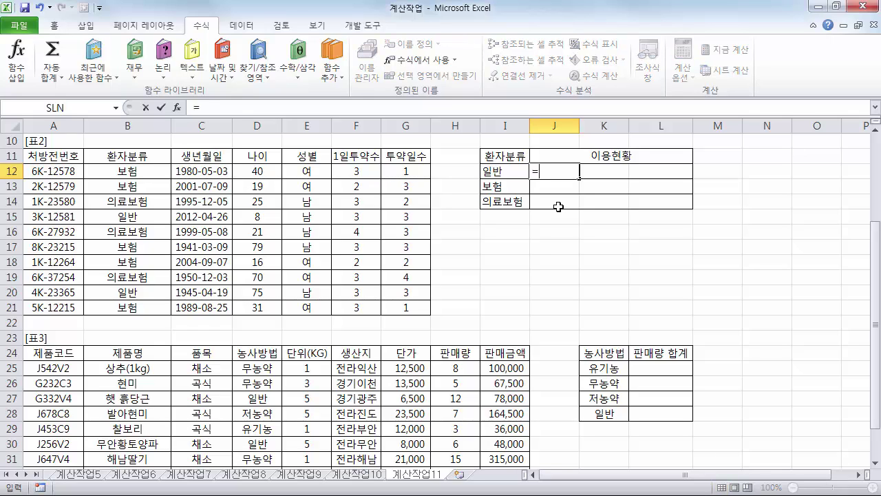
text(ㄱ)
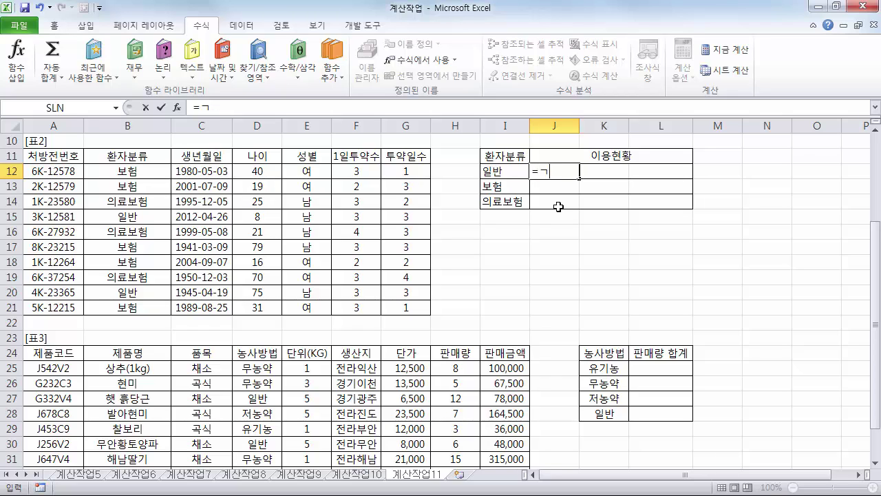
key(BackSpace)
text(REPT)
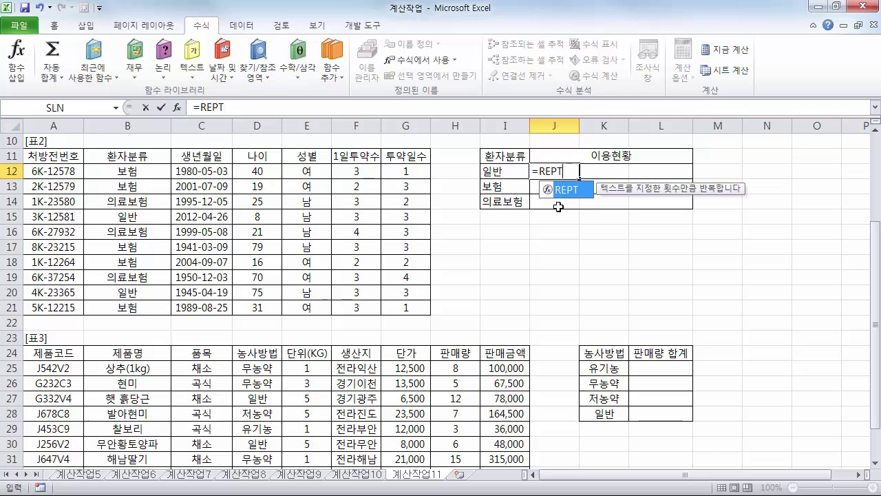
text(()
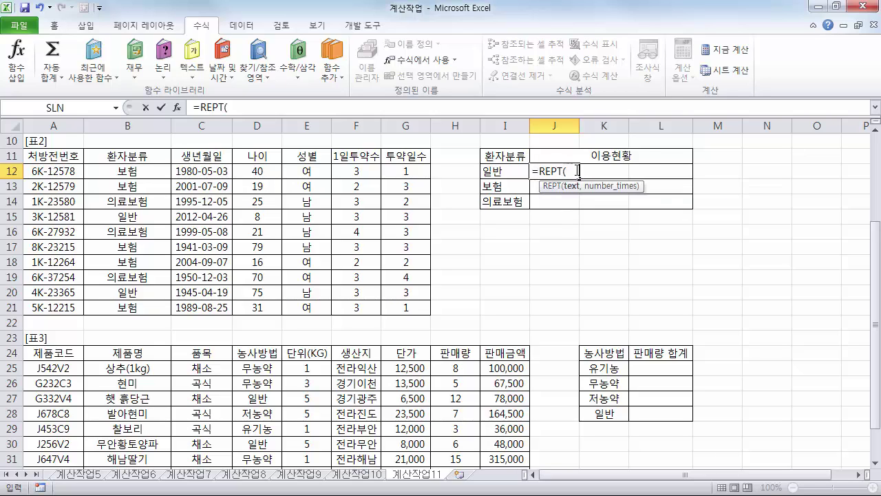
click(493, 171)
key(Escape)
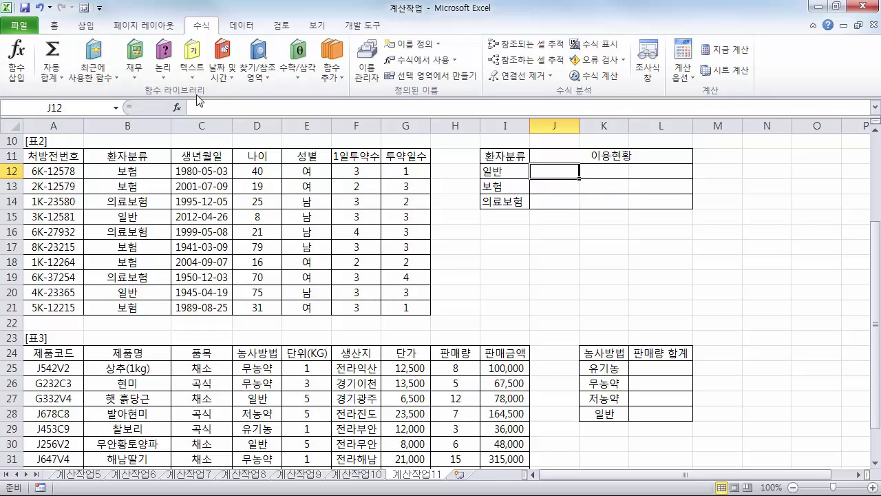
Insert the REPT text function in J12 with ★ as its Text argument.
click(192, 69)
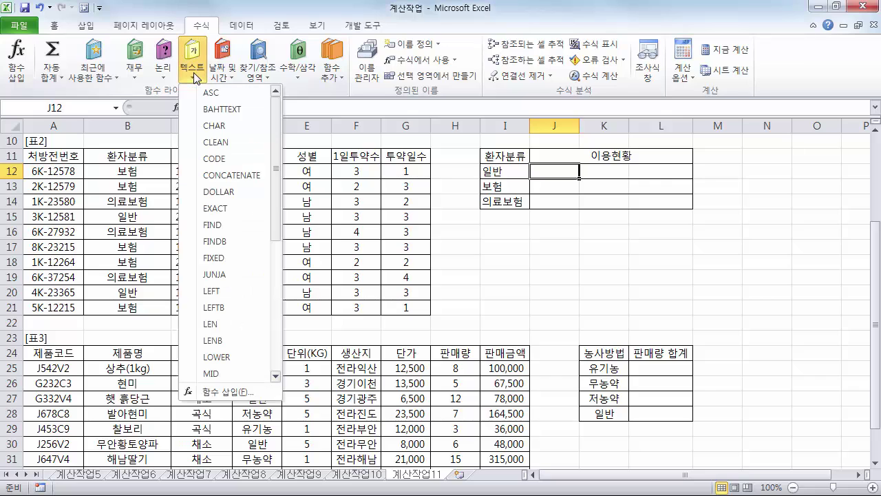
drag(275, 172, 271, 308)
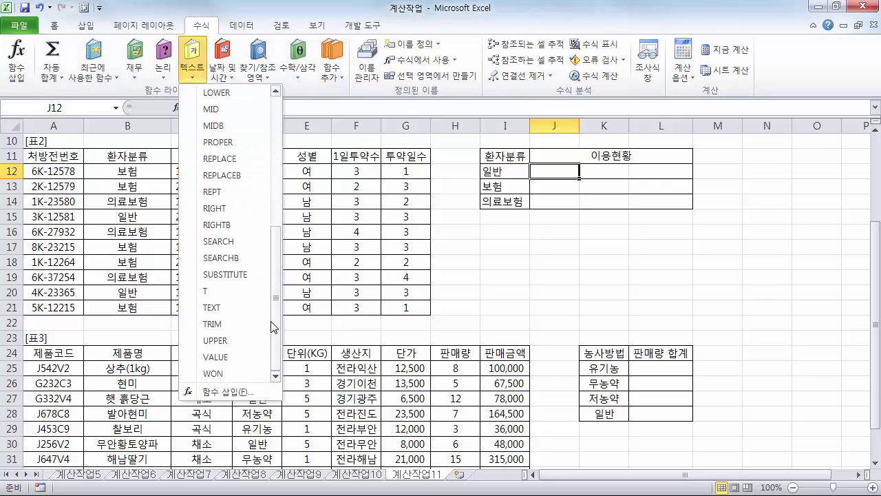
click(228, 193)
drag(427, 194, 199, 215)
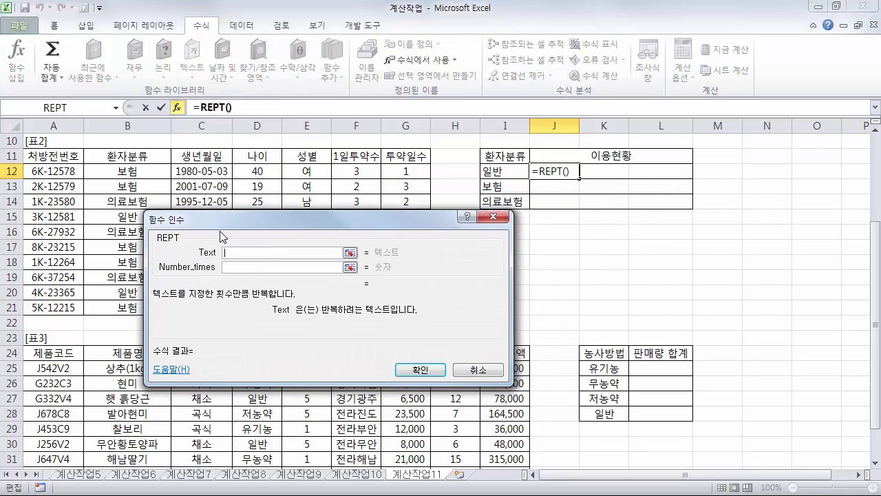
text(ㅁ)
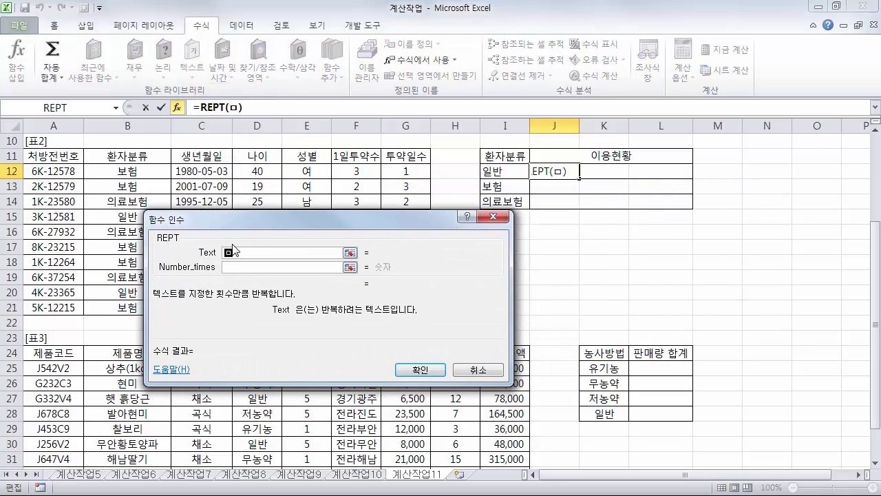
key(Hangul_Hanja)
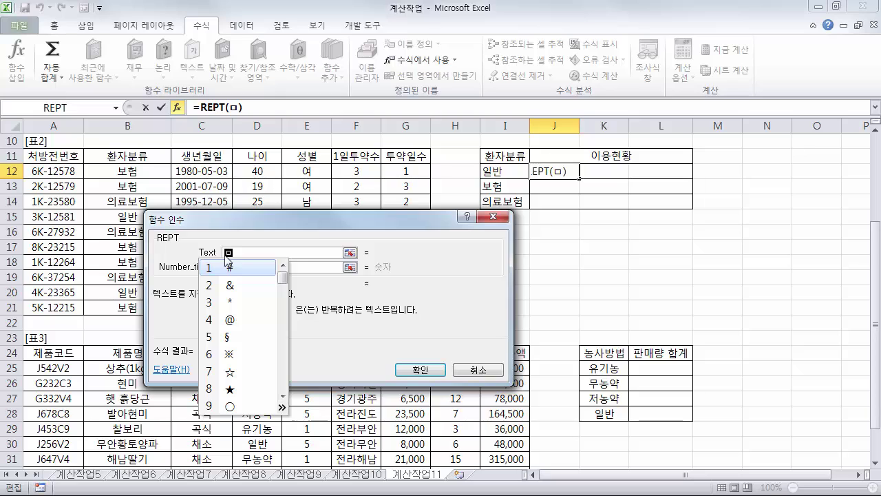
click(234, 390)
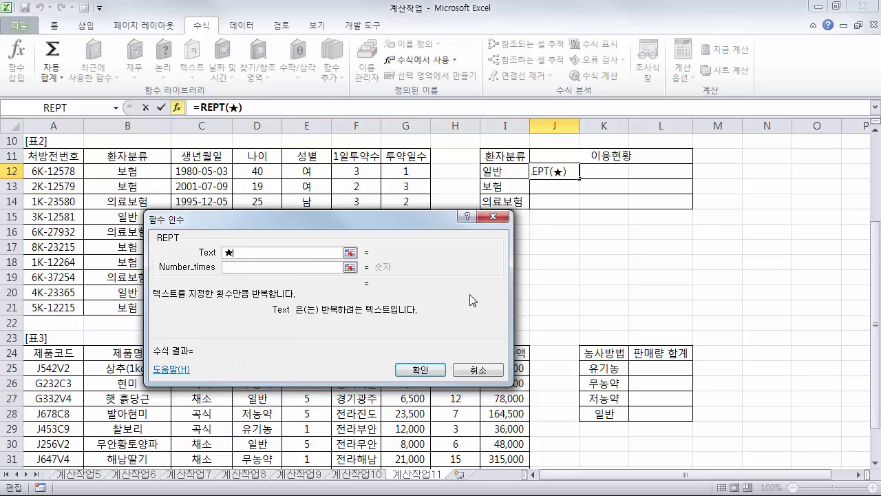
Begin the REPT function's Number_times argument with COUNT(IF(.
click(237, 267)
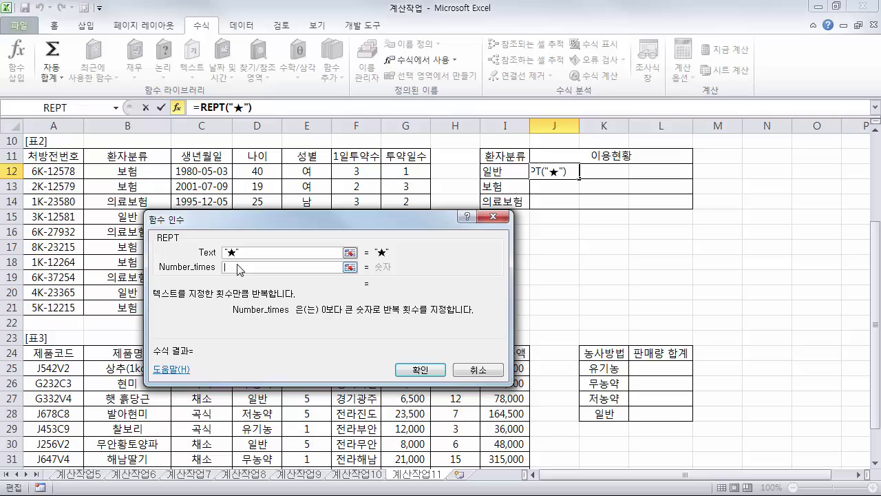
text(채ㅕㅜㅅ)
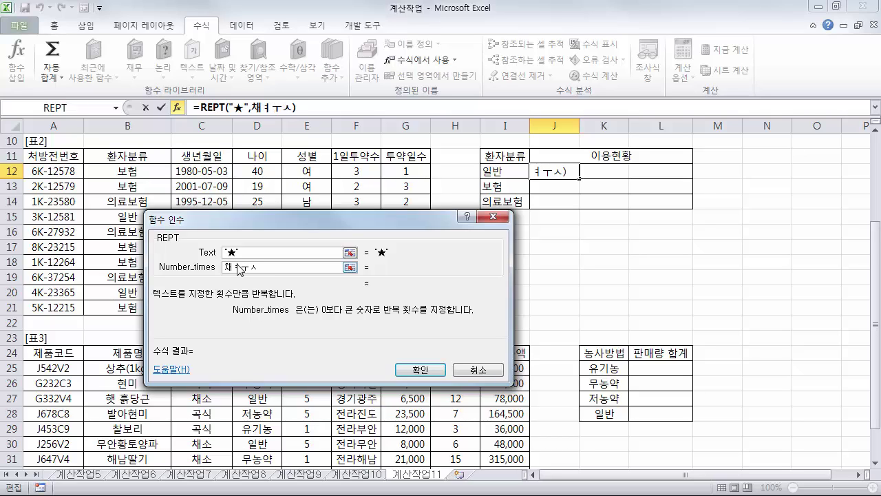
key(BackSpace)
key(BackSpace)
key(BackSpace)
text(COUNT)
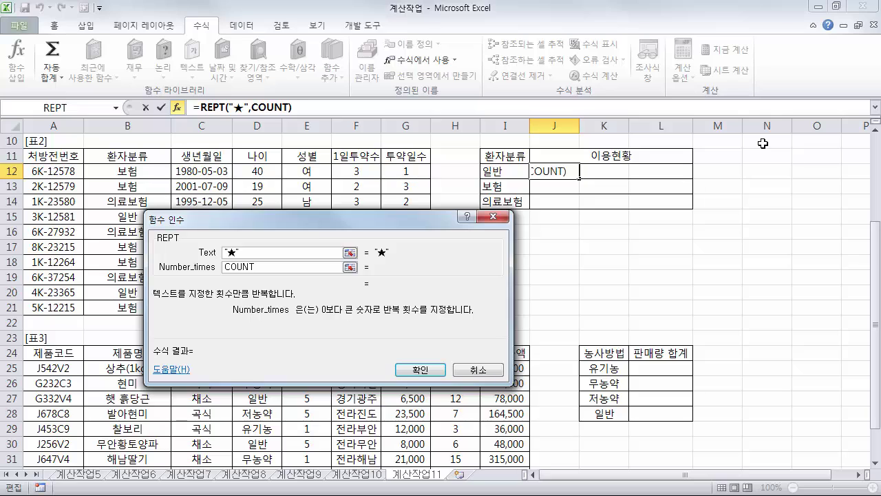
text((IF()
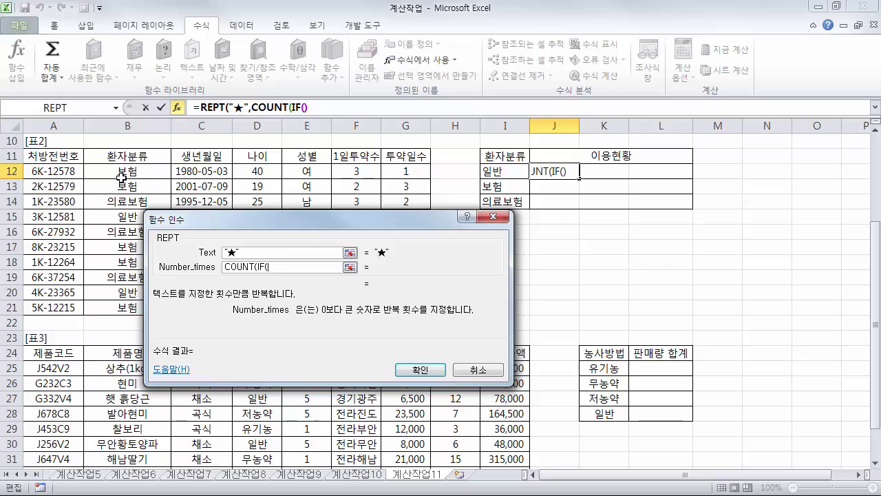
Give the IF the condition $B$12:$B$21=I12 with absolute 환자분류 references, return 1 when true, and close it.
drag(117, 173, 116, 308)
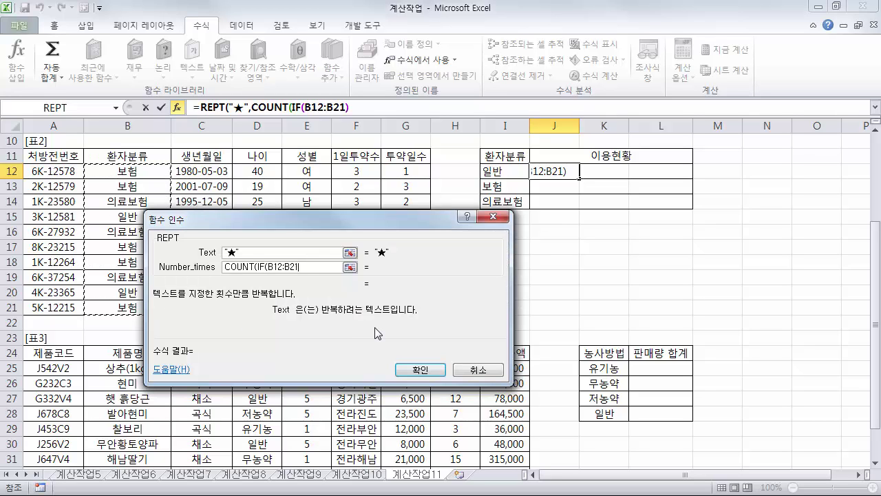
key(F4)
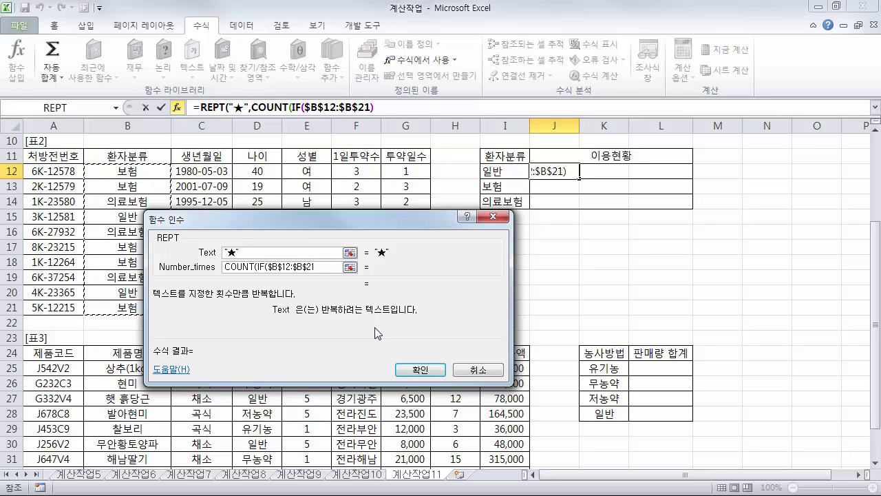
text(=)
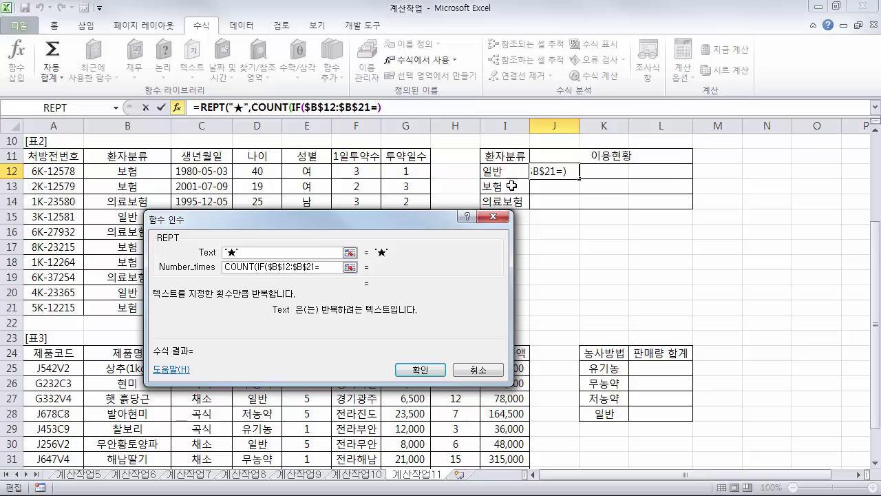
click(497, 171)
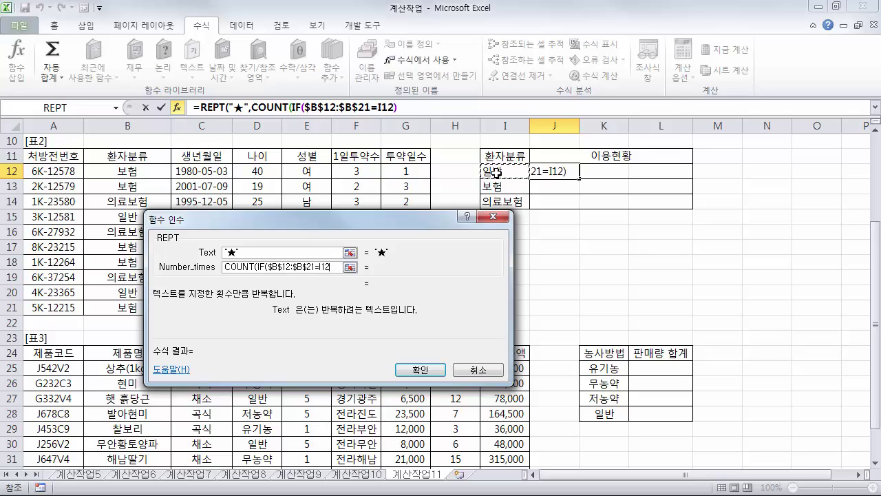
text(,1))
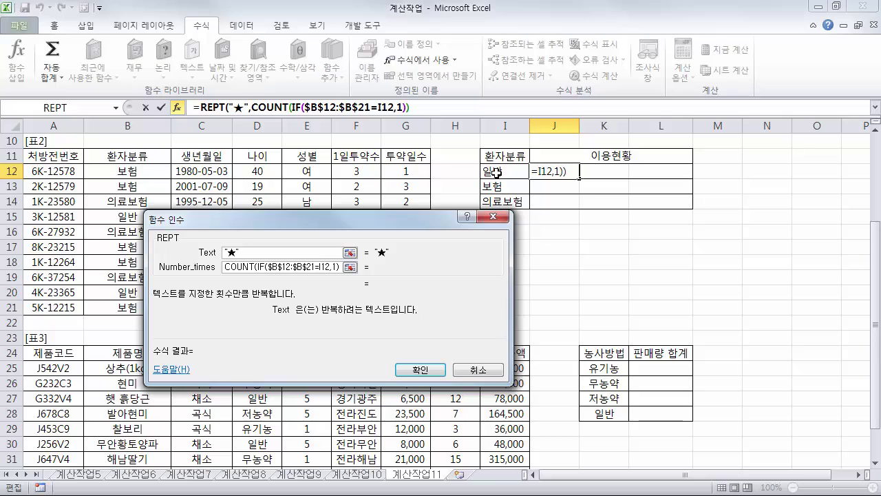
Enter =REPT("★",COUNT(IF($B$12:$B$21=I12,1))) in J12 as an array formula, accepting the suggested bracket correction, and fill it down to J14.
text()))
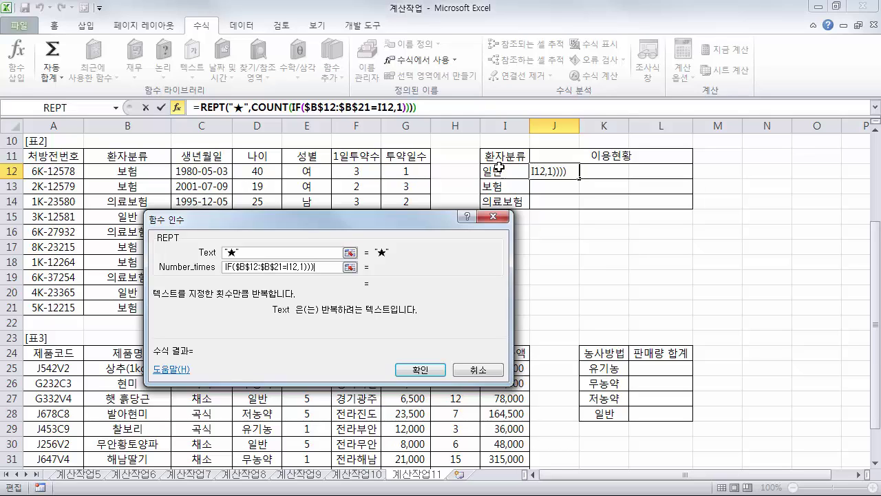
click(218, 110)
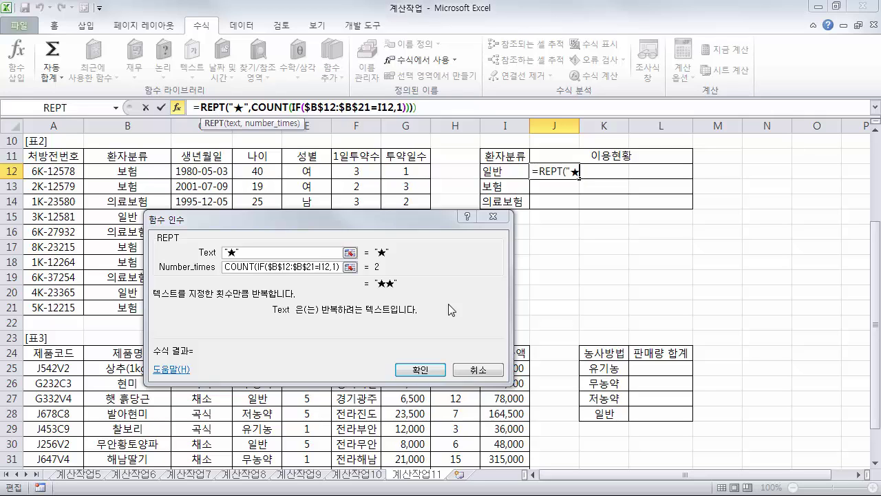
key(ctrl+shift+Return)
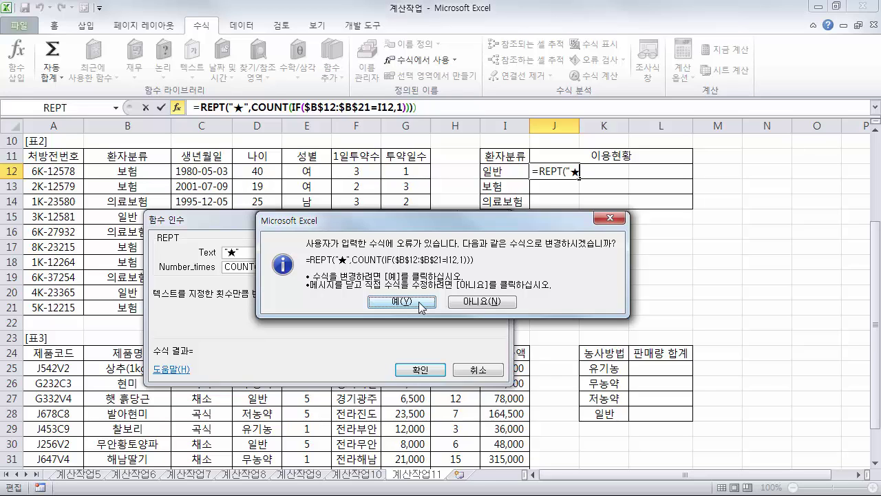
click(422, 303)
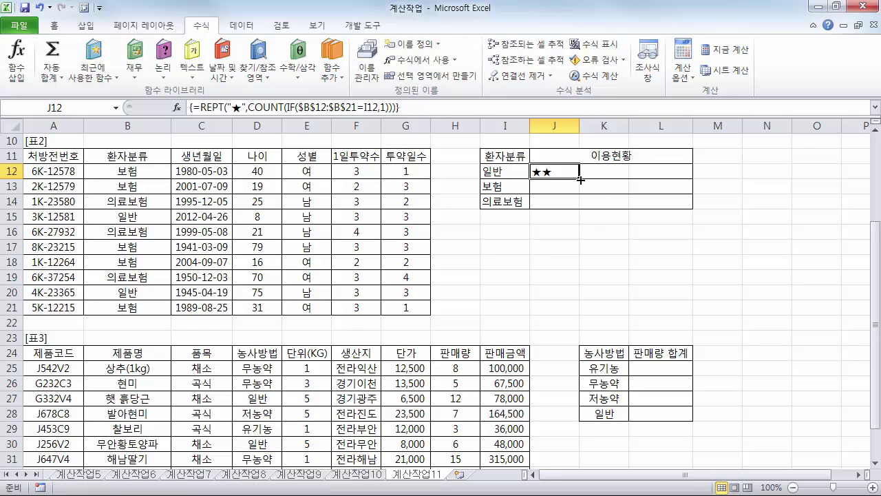
drag(580, 179, 582, 208)
click(665, 290)
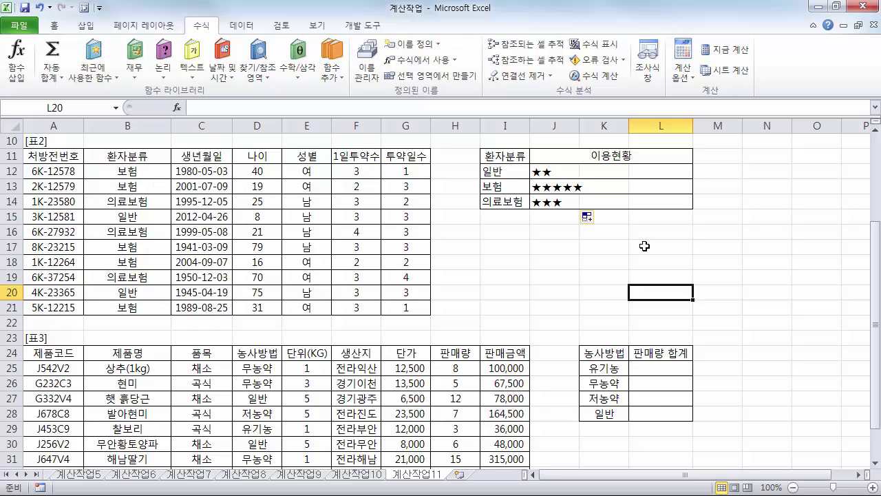
Insert the SUM function in L25, the 판매량 합계 cell for 유기농 beside [표3].
click(665, 370)
scroll(694, 378, down, 4)
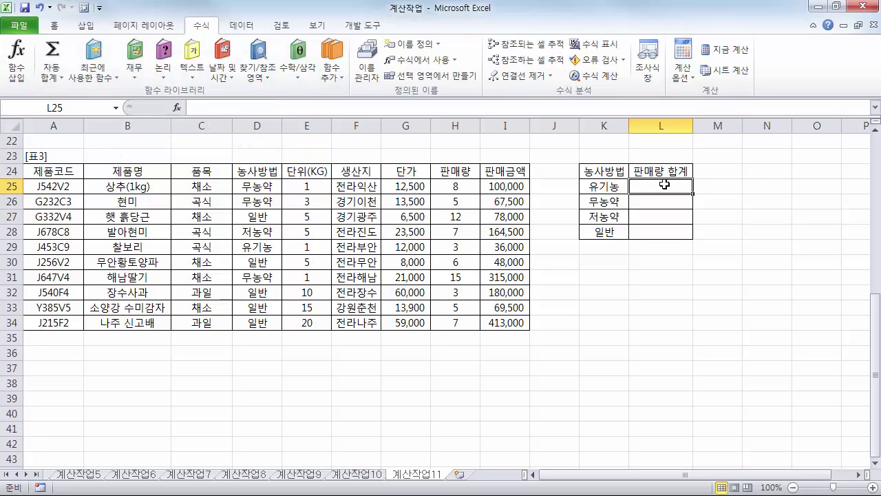
click(313, 80)
click(378, 308)
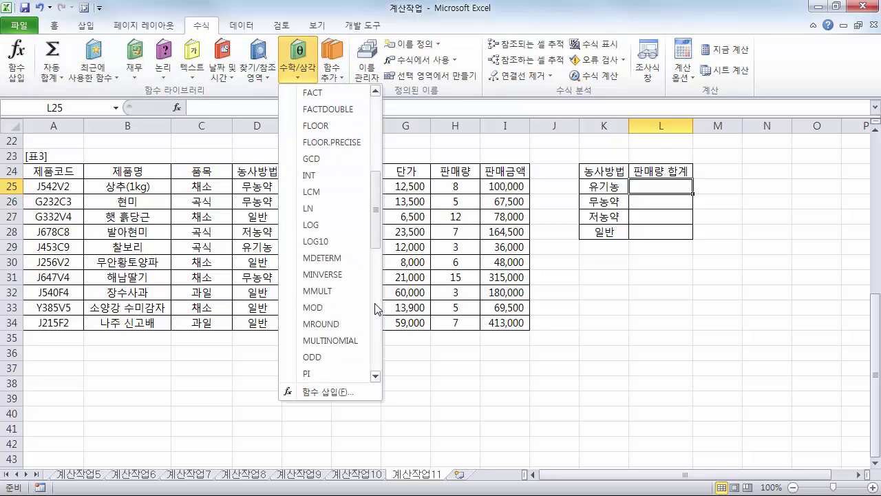
click(378, 308)
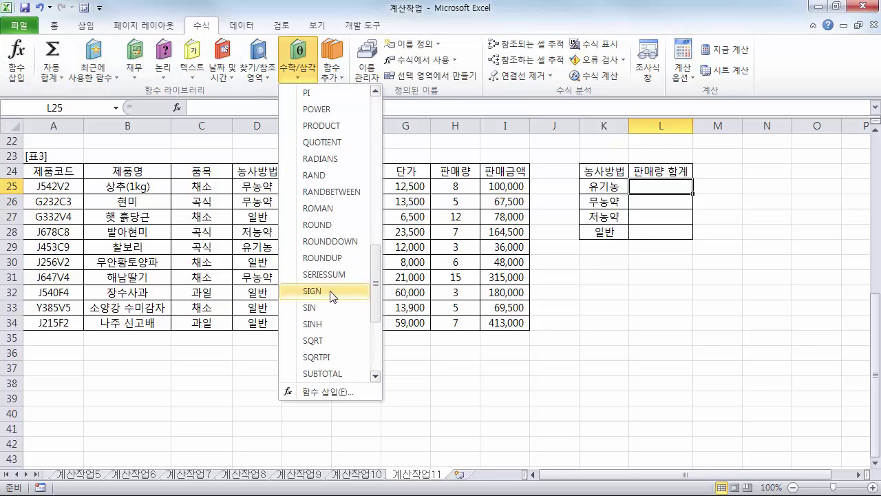
scroll(383, 314, down, 3)
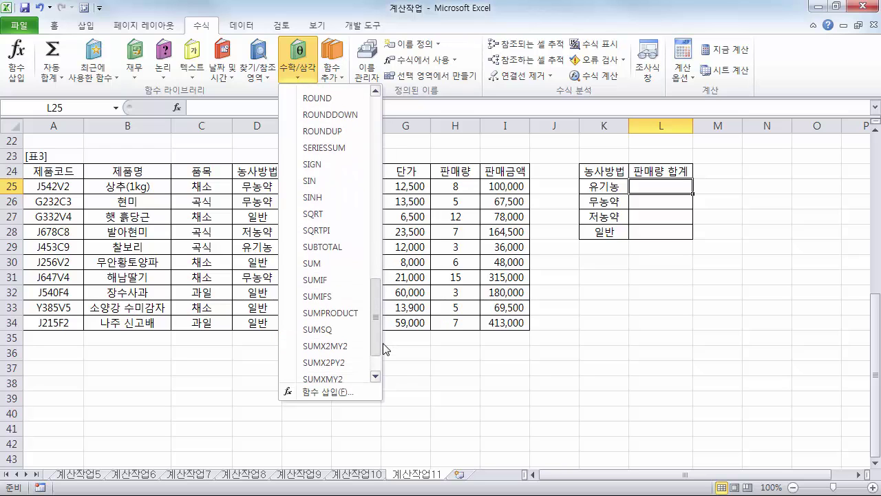
click(337, 263)
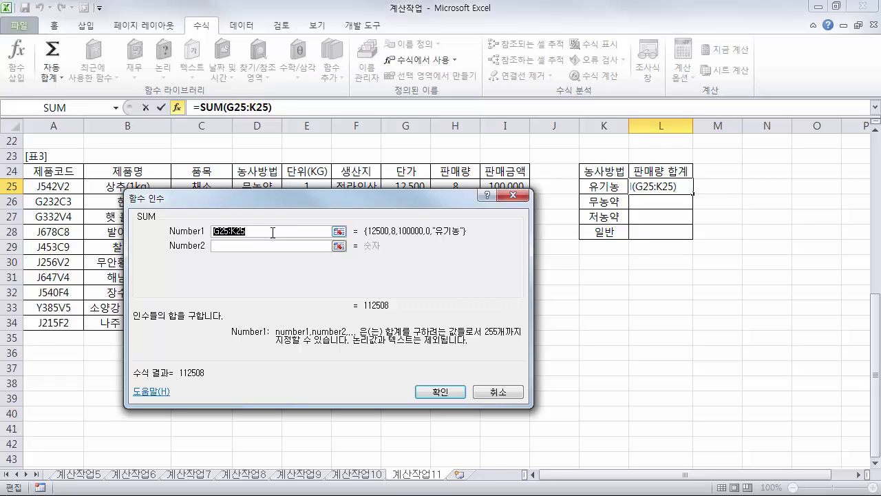
Set up SUM's Number1 argument as an IF with the condition $D$25:$D$34=K25, comparing the 농사방법 column with 유기농.
text((IF)
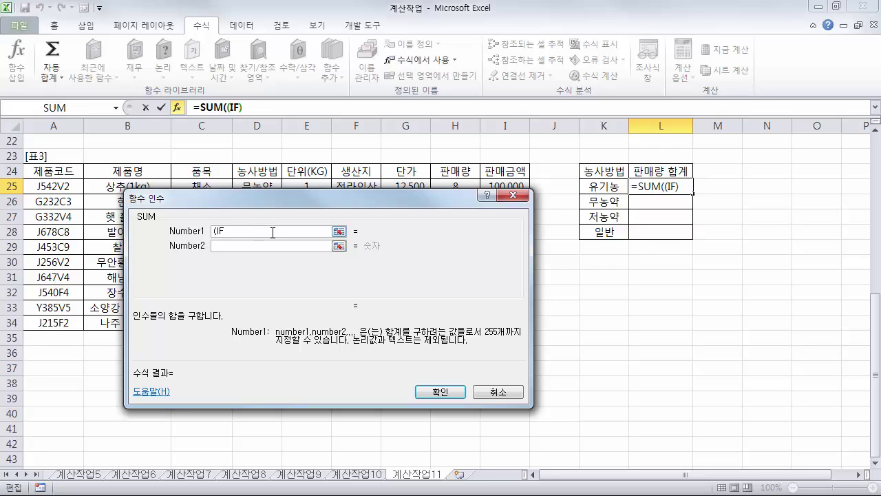
text(()
click(216, 232)
key(BackSpace)
drag(253, 201, 482, 214)
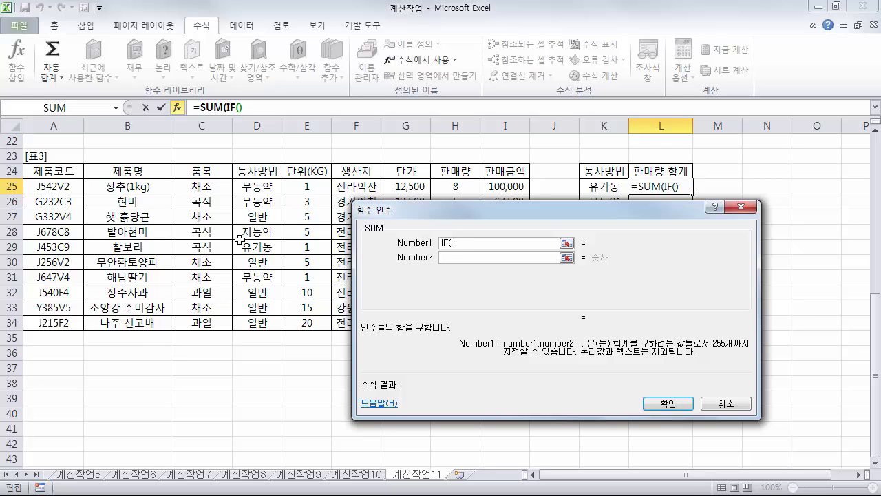
drag(257, 187, 259, 321)
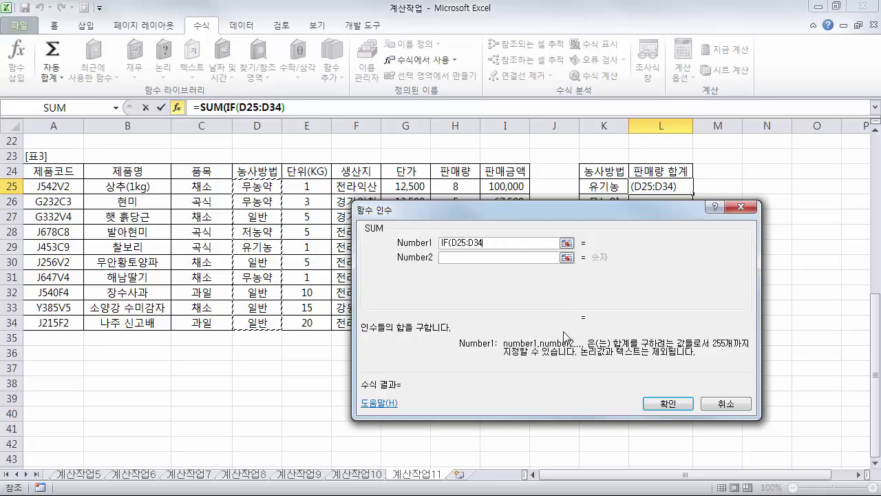
key(F4)
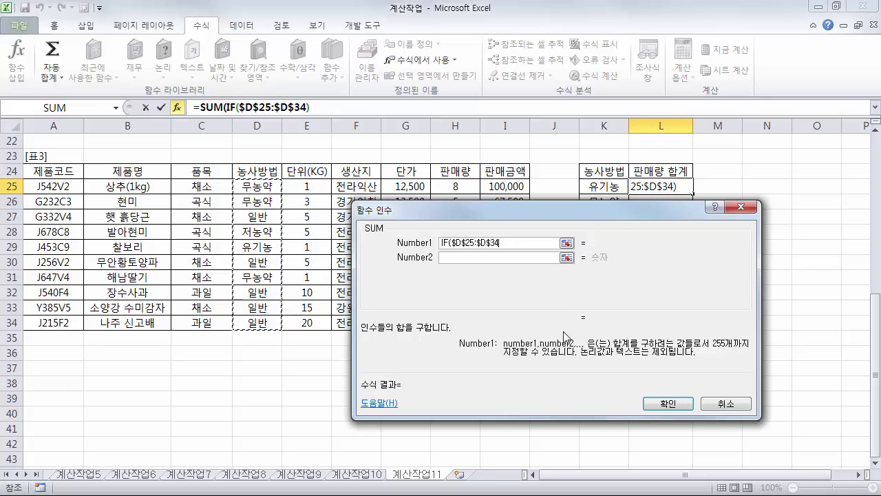
text(=)
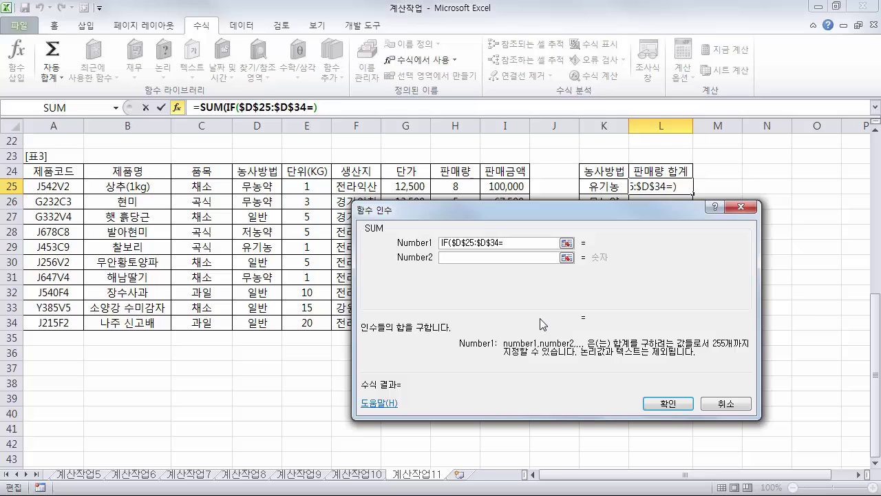
drag(660, 215, 660, 245)
click(604, 192)
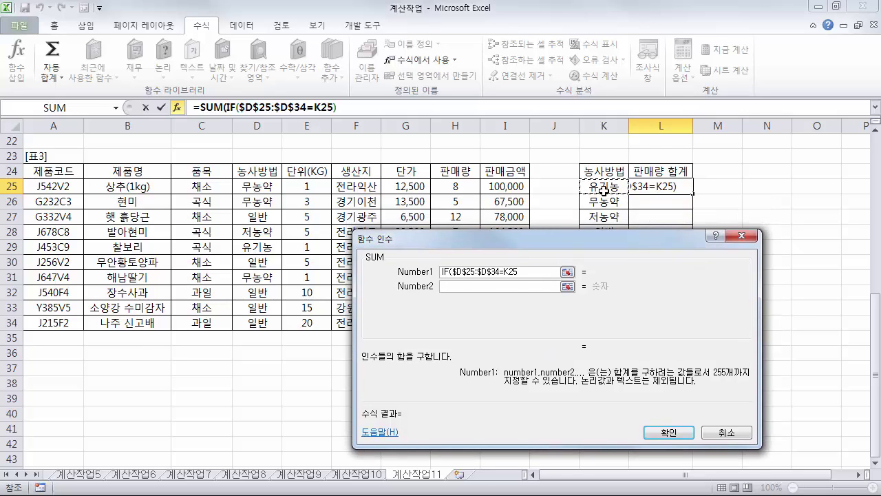
Add the 판매량 range $H$25:$H$34 as the IF's true value, enter L25 as an array formula and fill it down to L28.
text(,)
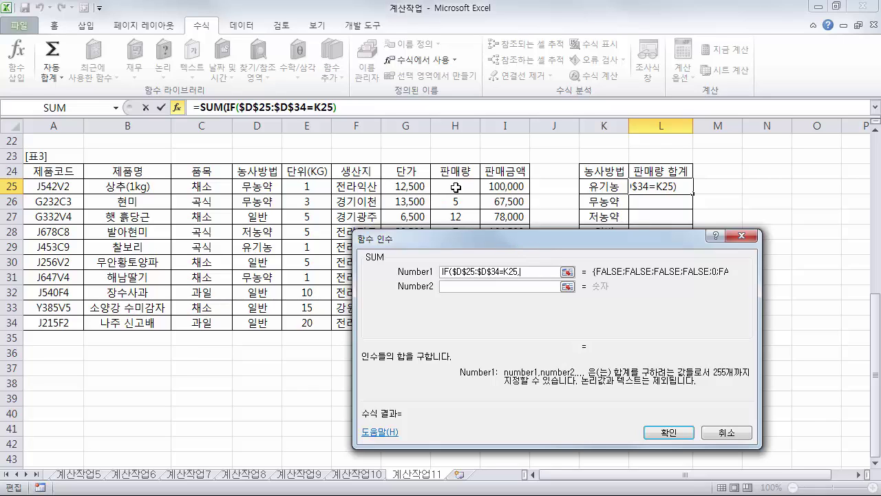
drag(455, 186, 457, 322)
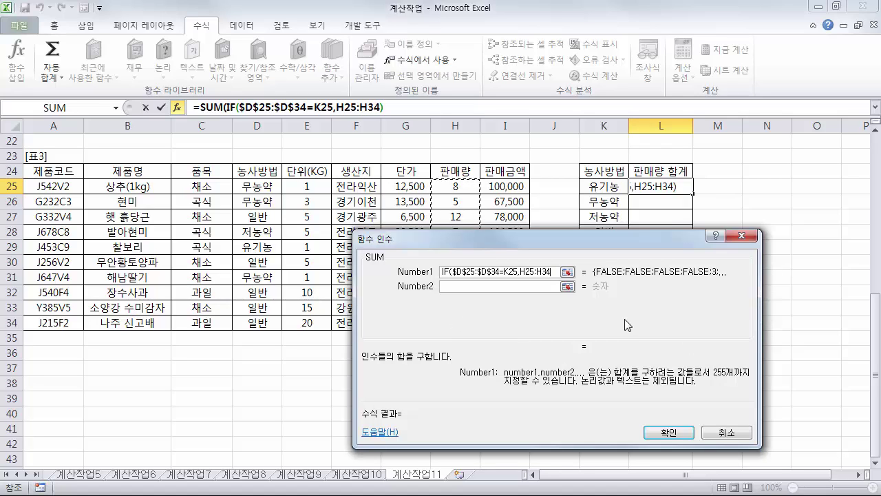
key(F4)
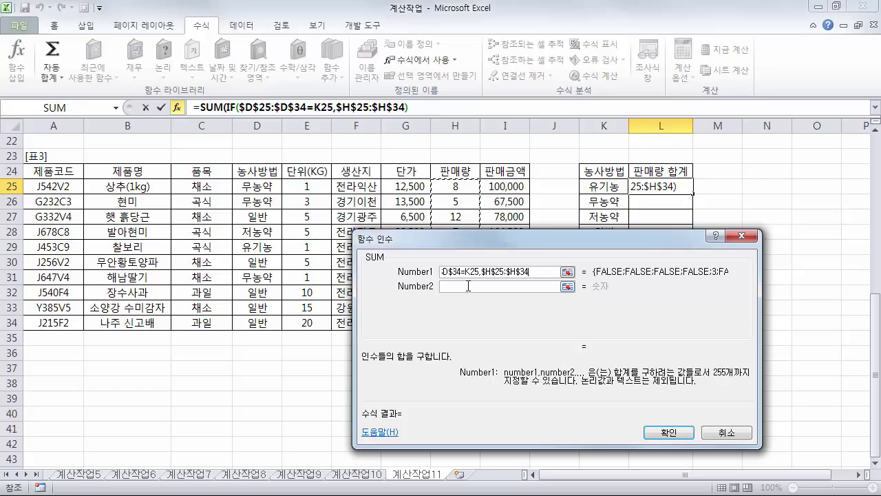
text()))
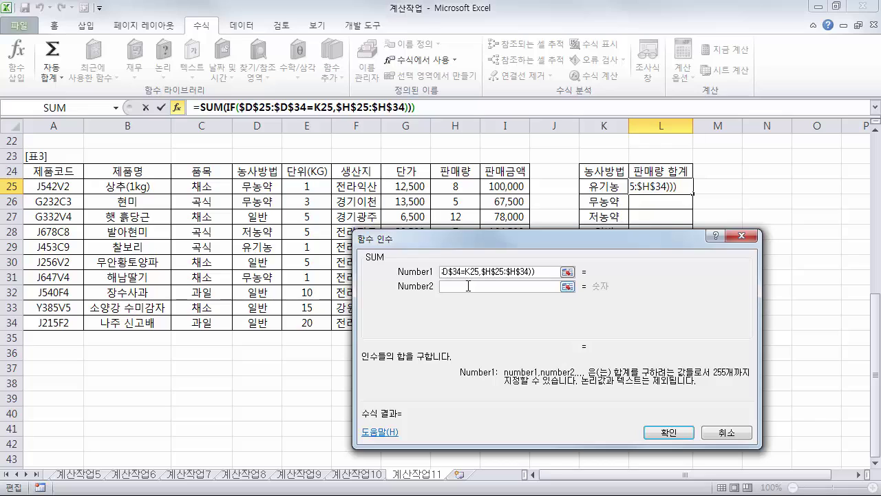
key(BackSpace)
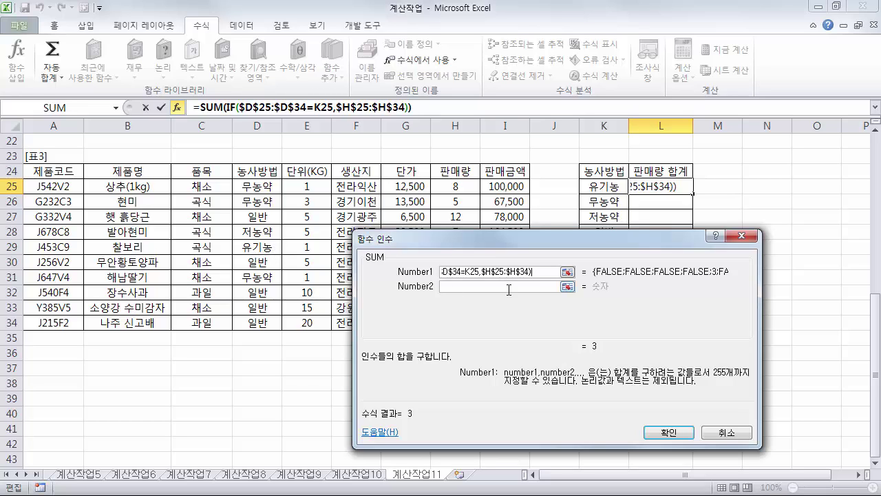
key(ctrl+shift+Return)
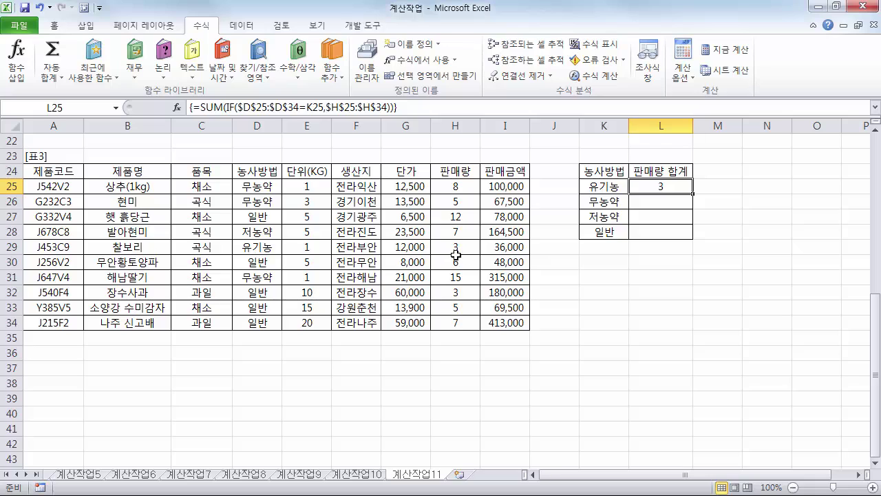
double_click(693, 195)
Check the 무농약 sales total against the matching 농사방법 rows and their 판매량 values in [표3].
click(616, 202)
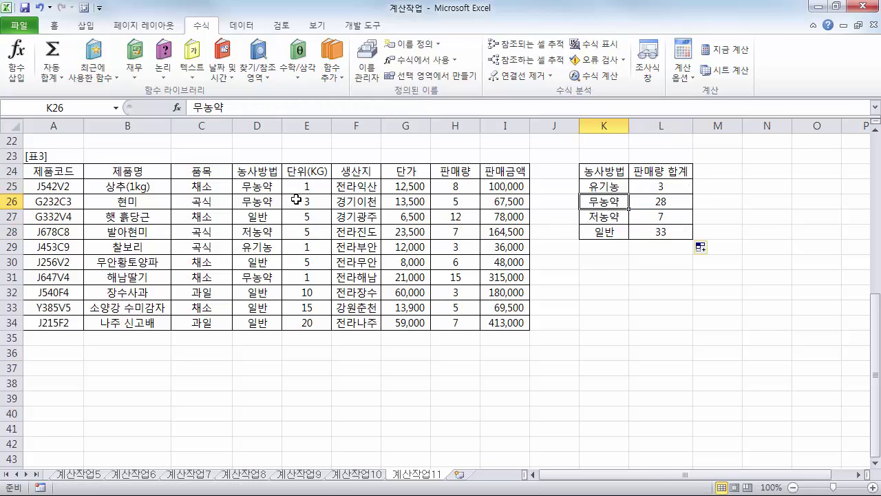
click(269, 187)
click(269, 202)
click(270, 232)
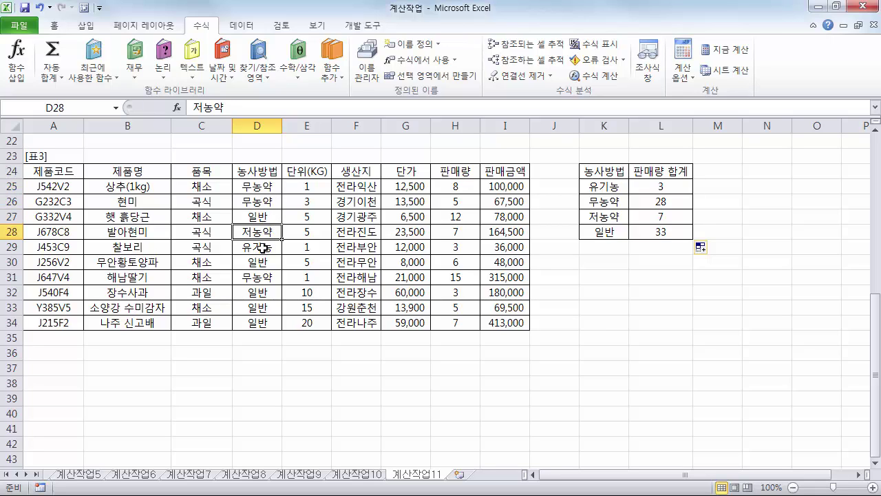
click(264, 248)
click(261, 263)
click(261, 278)
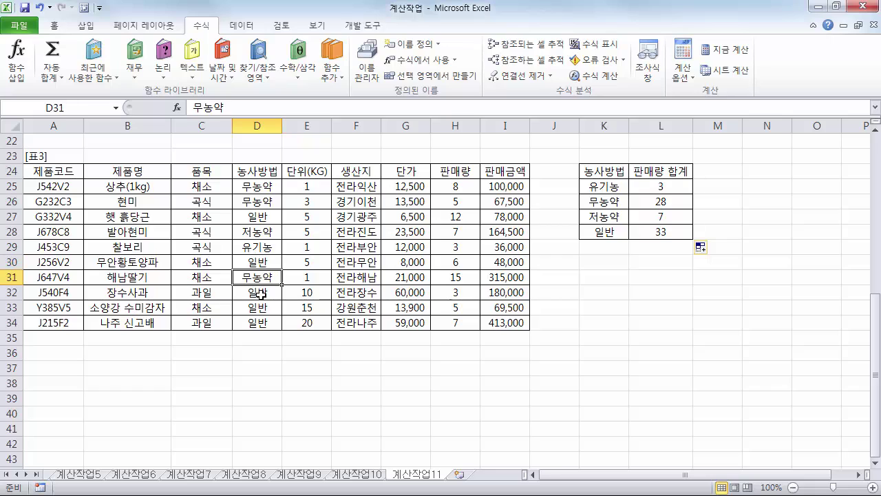
click(267, 185)
click(269, 217)
click(268, 277)
click(457, 189)
click(455, 201)
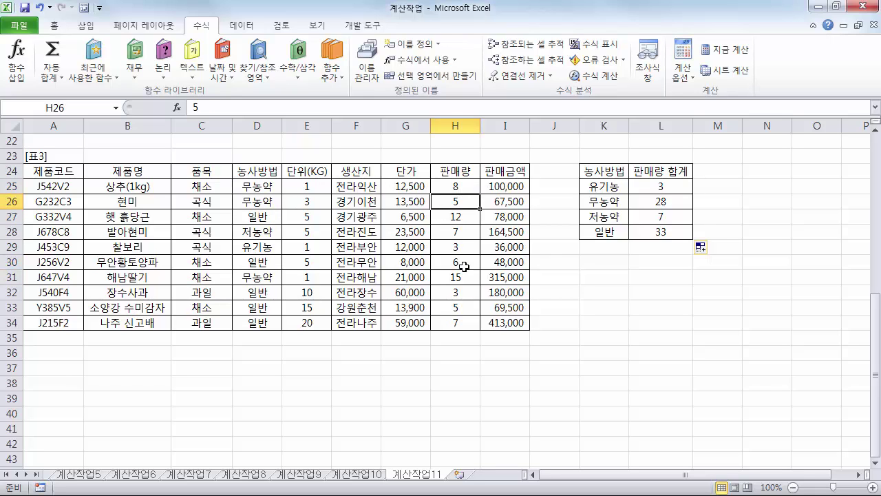
click(466, 277)
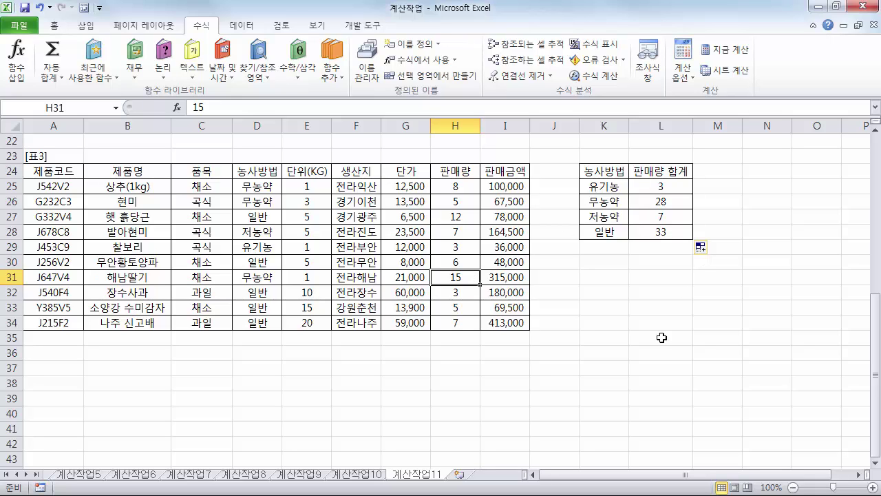
click(693, 342)
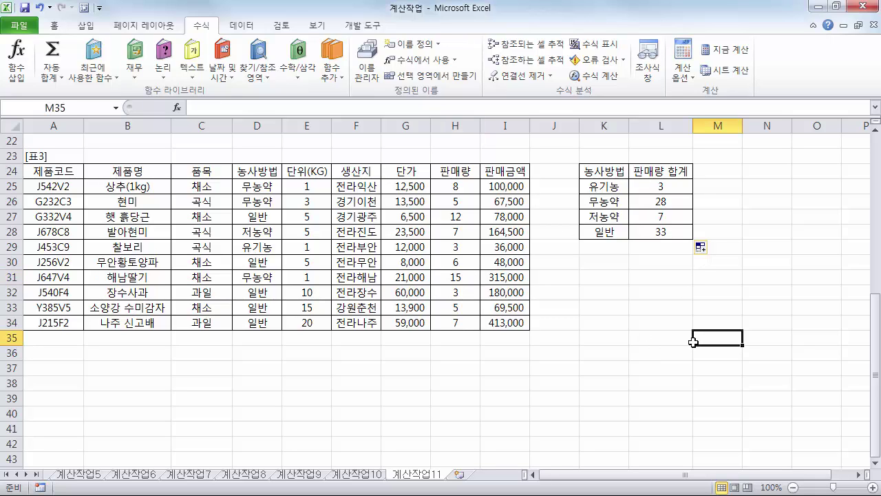